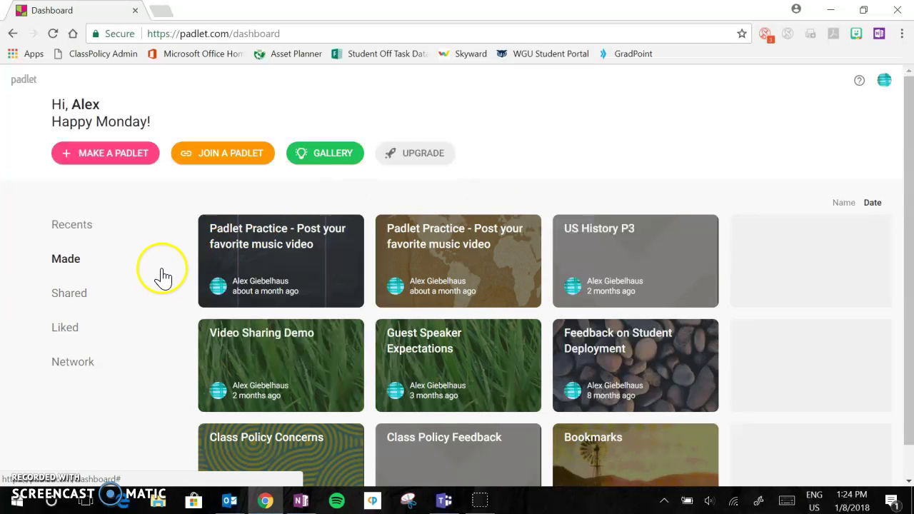
Make a new padlet using the blank Wall layout
scroll(163, 276, down, 1)
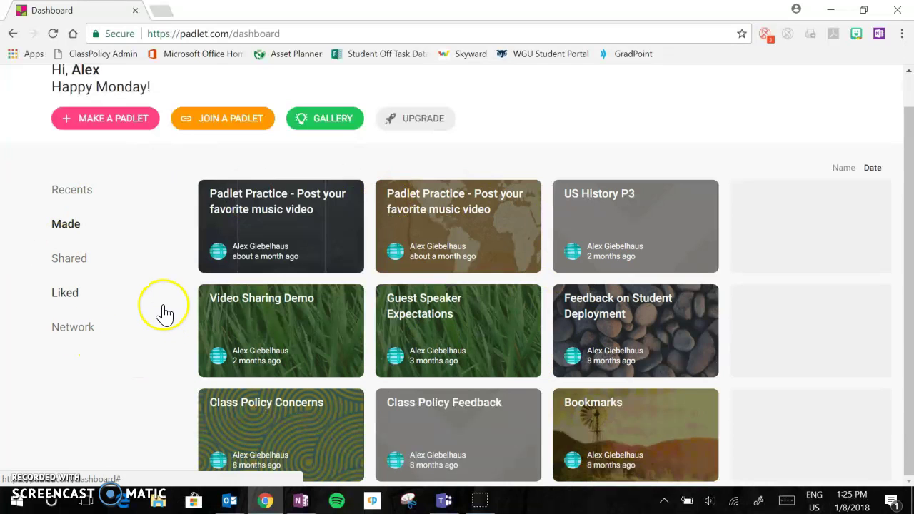
scroll(164, 313, up, 1)
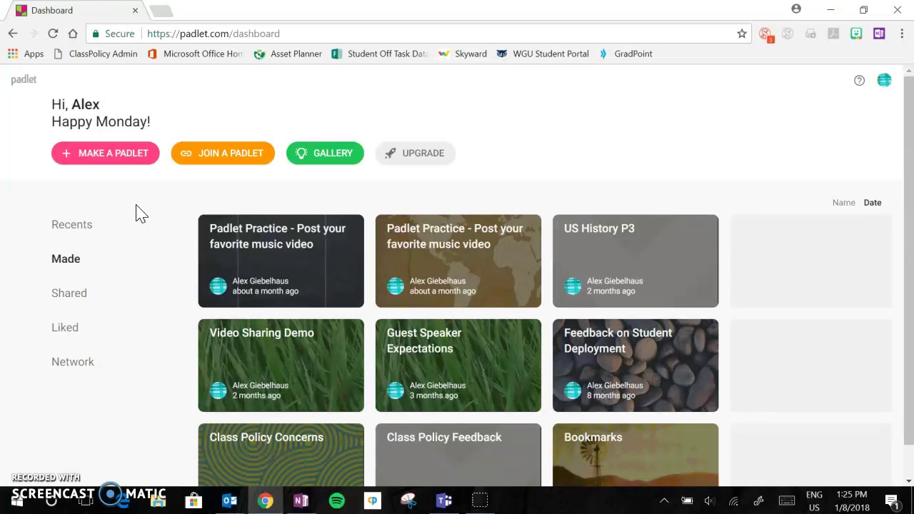
click(133, 166)
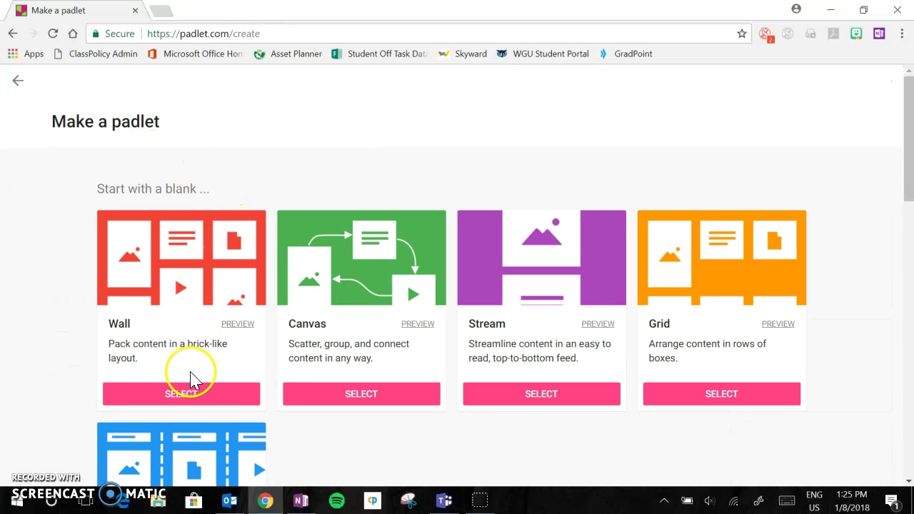
scroll(100, 268, down, 2)
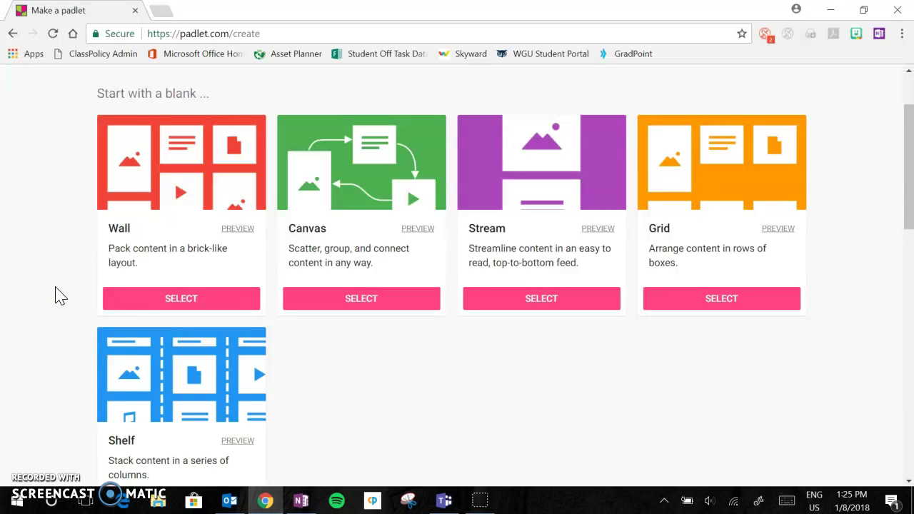
scroll(32, 273, down, 2)
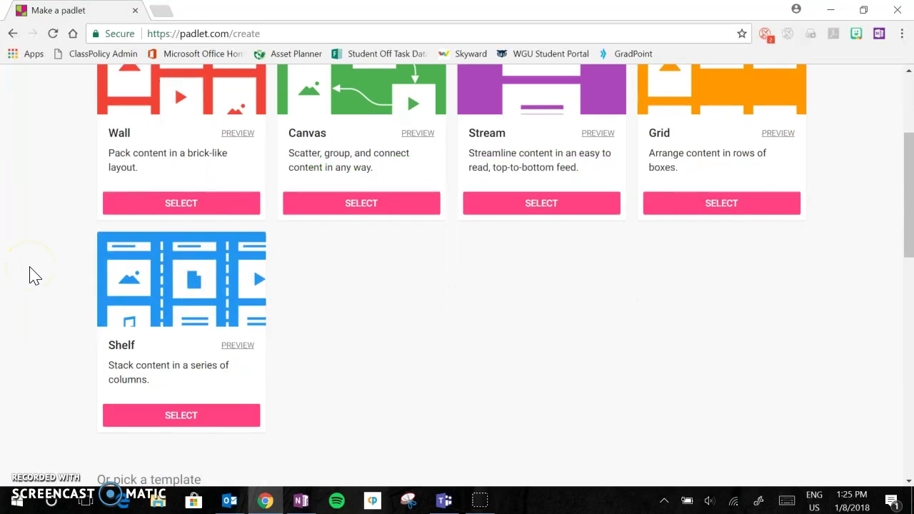
scroll(32, 275, up, 2)
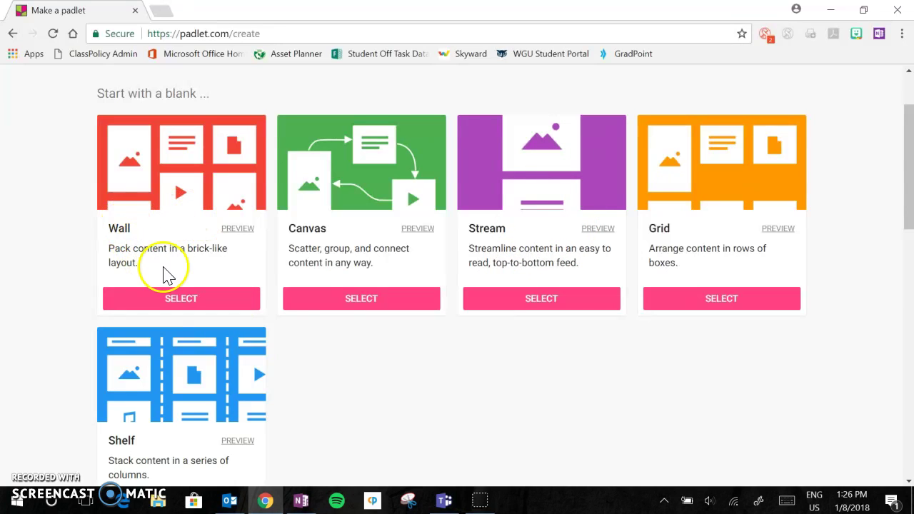
click(195, 311)
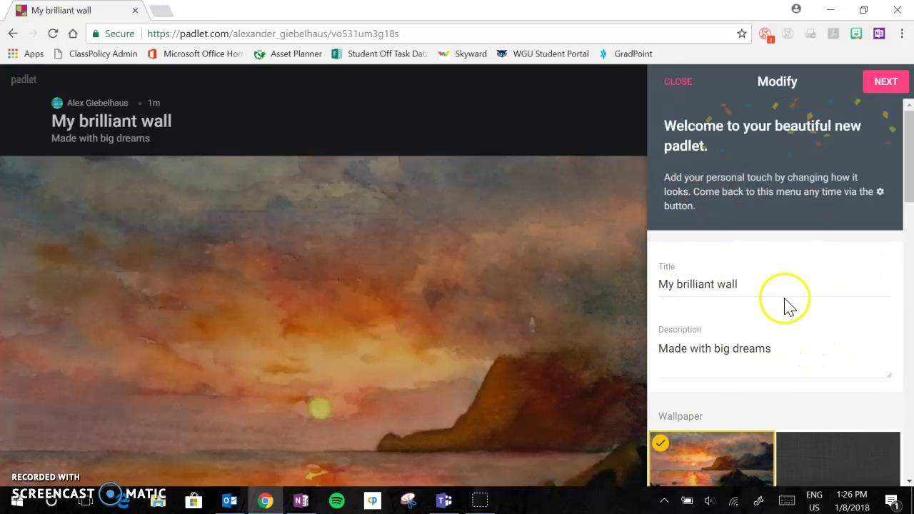
drag(750, 284, 654, 289)
click(753, 286)
click(744, 353)
drag(771, 351, 751, 349)
click(803, 361)
Set the padlet's wallpaper to Home by 7 from the full wallpaper gallery and return to the Modify settings
scroll(803, 361, down, 4)
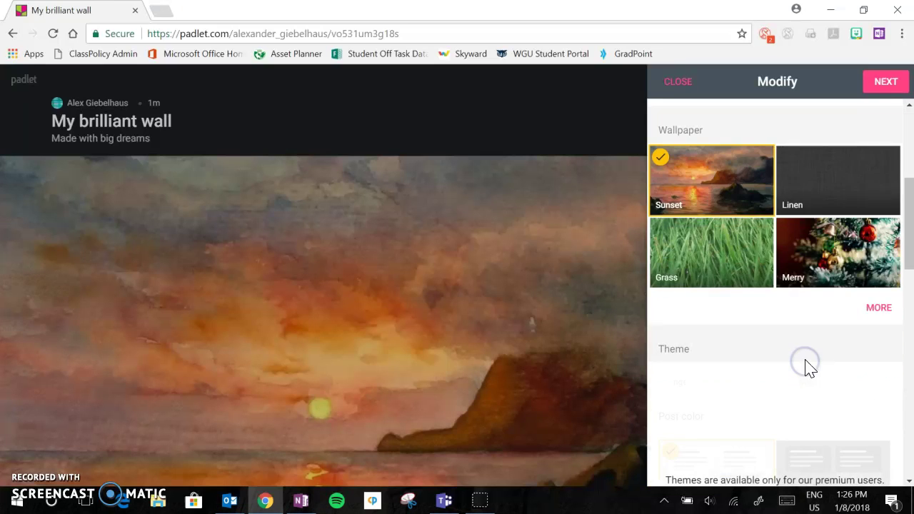
scroll(707, 350, up, 1)
click(879, 404)
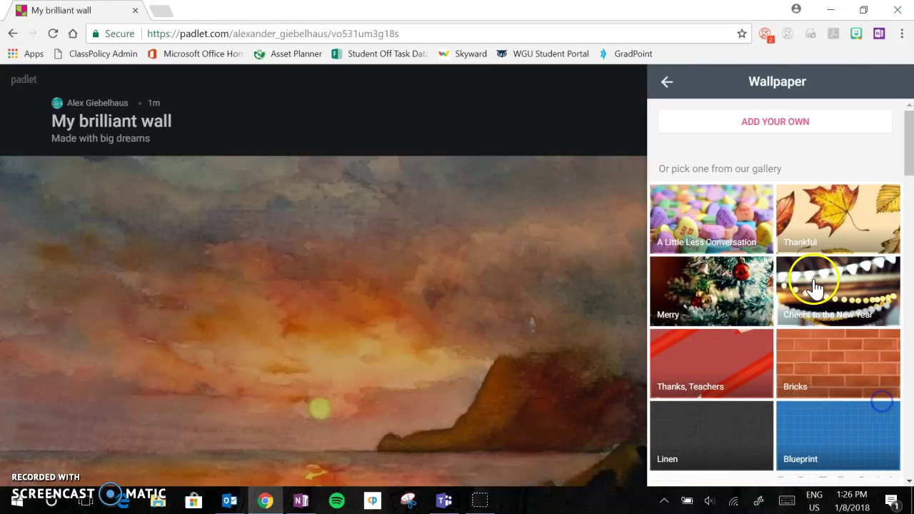
scroll(783, 249, down, 6)
scroll(783, 255, down, 4)
scroll(784, 254, up, 9)
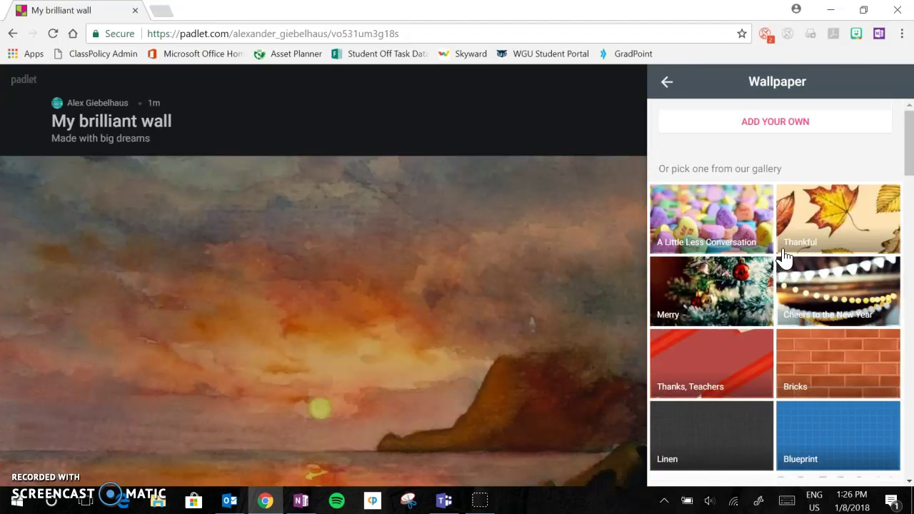
click(774, 140)
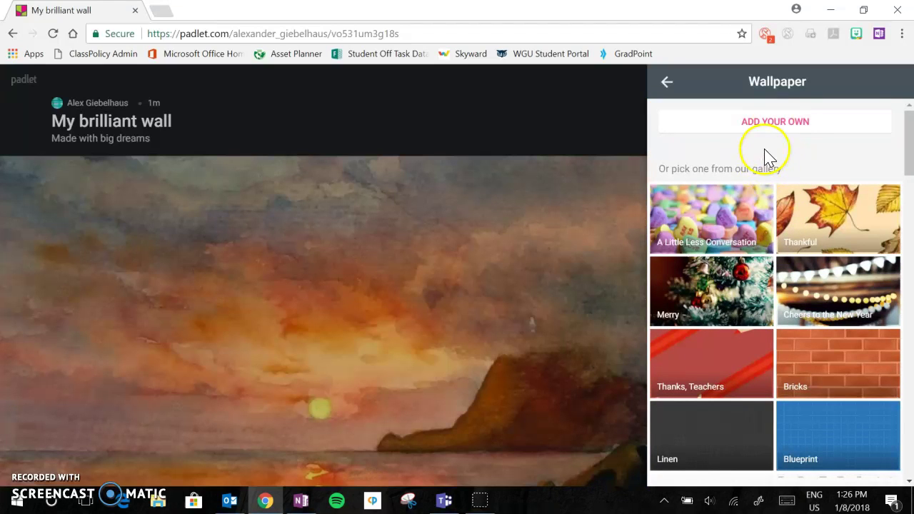
scroll(765, 171, down, 10)
scroll(760, 214, down, 5)
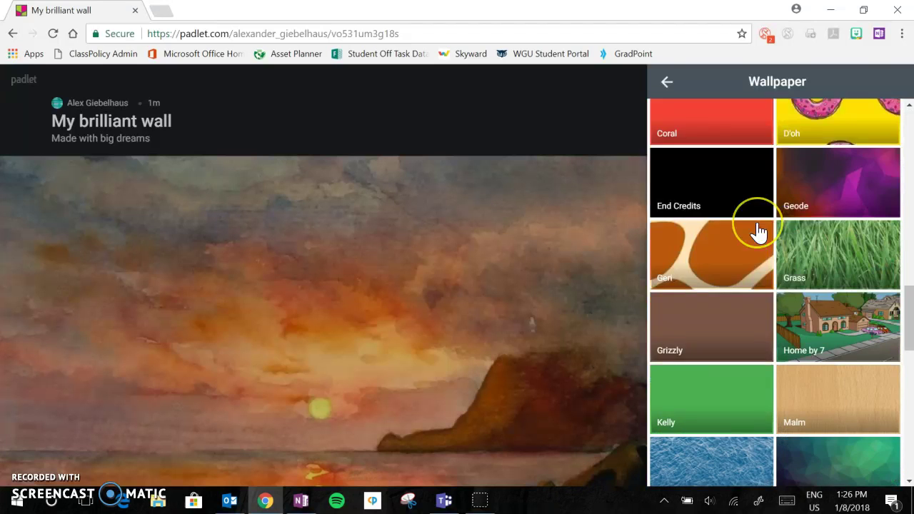
scroll(757, 229, down, 2)
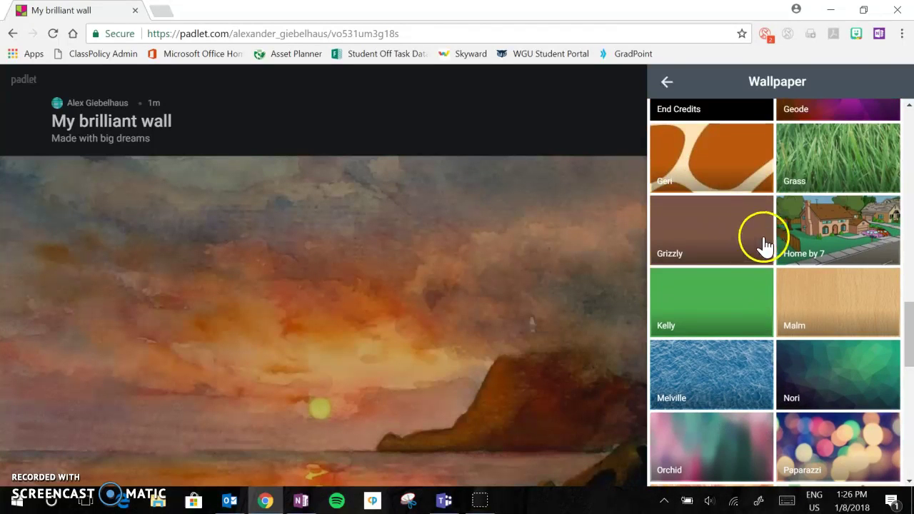
click(865, 206)
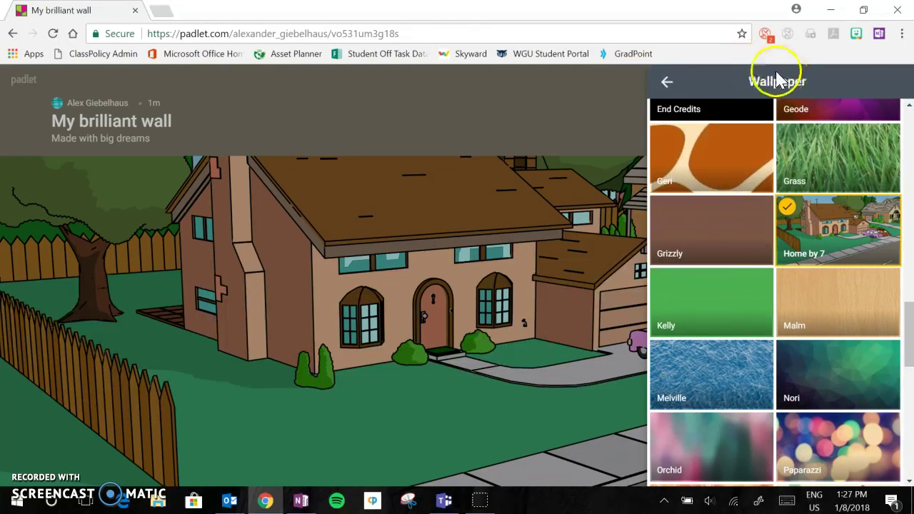
click(675, 83)
Enable reactions on posts in the padlet's collaboration settings
scroll(756, 299, down, 4)
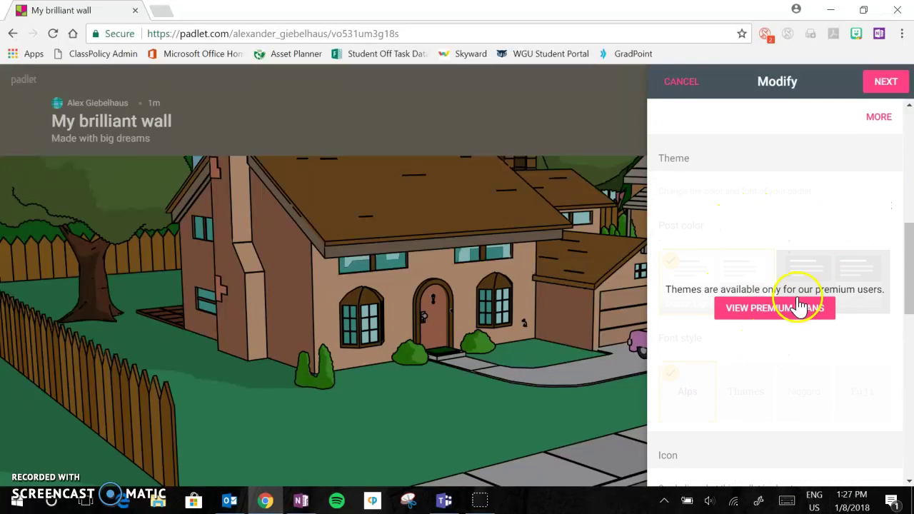
scroll(788, 327, down, 3)
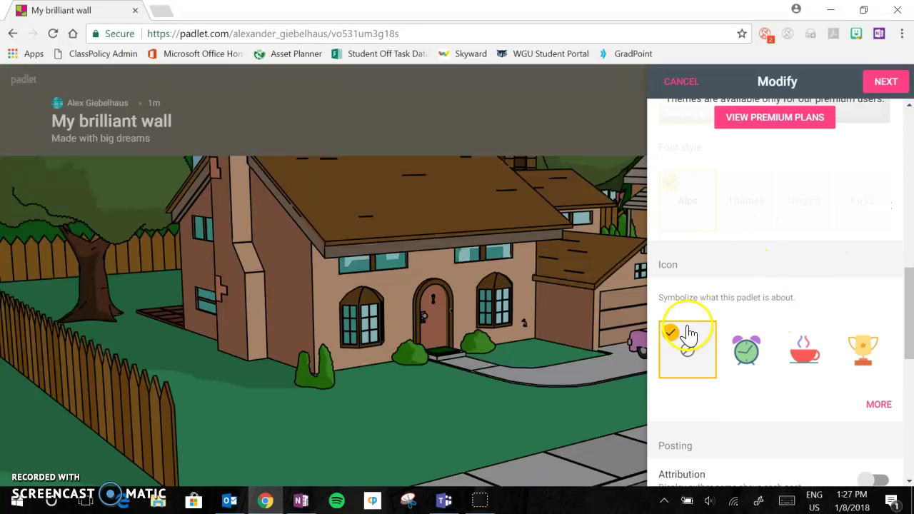
scroll(718, 257, down, 2)
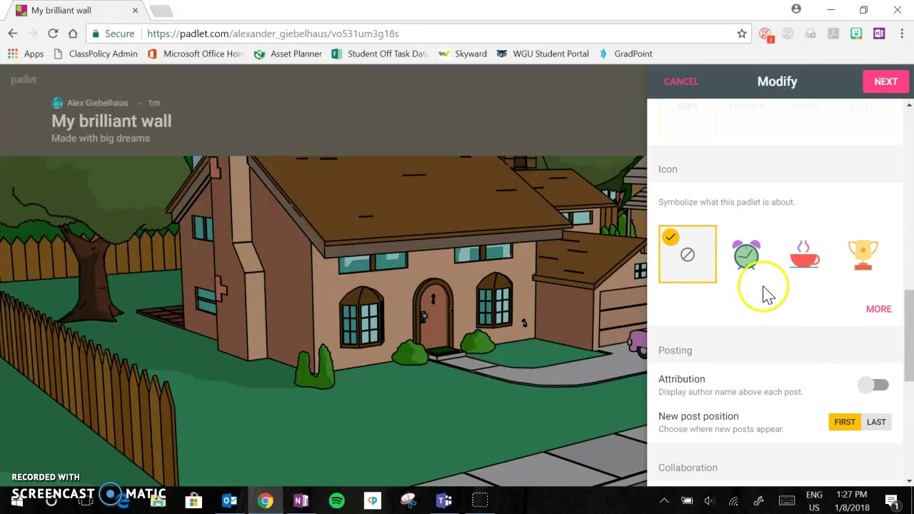
scroll(755, 290, down, 2)
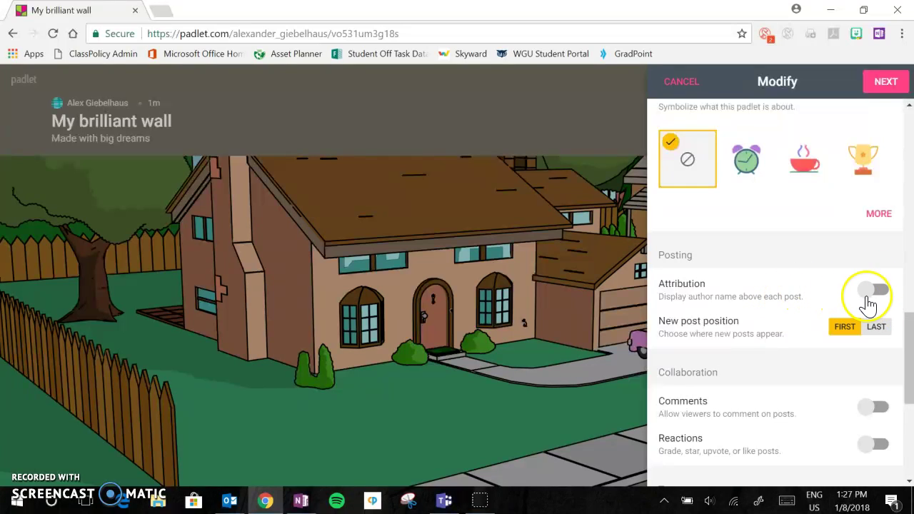
scroll(763, 330, down, 2)
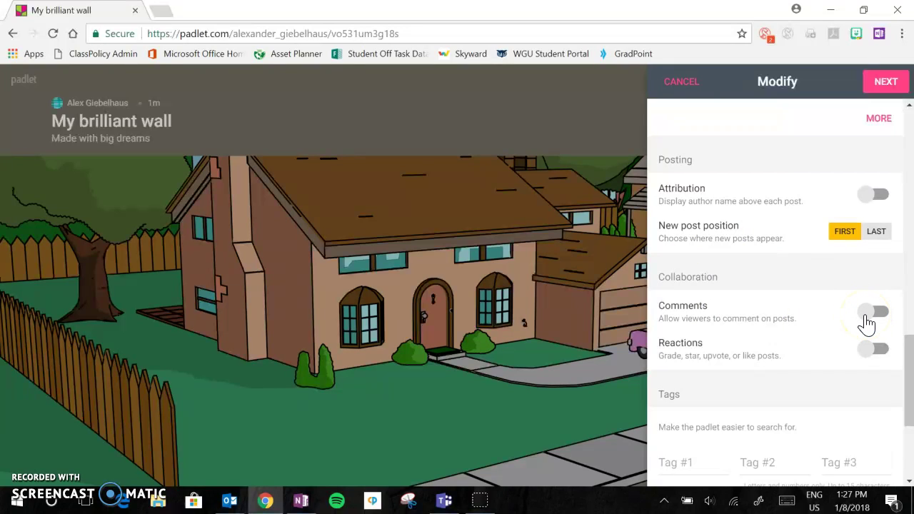
click(875, 357)
Review the remaining tag and address settings and continue to the People & Privacy settings
scroll(749, 285, down, 2)
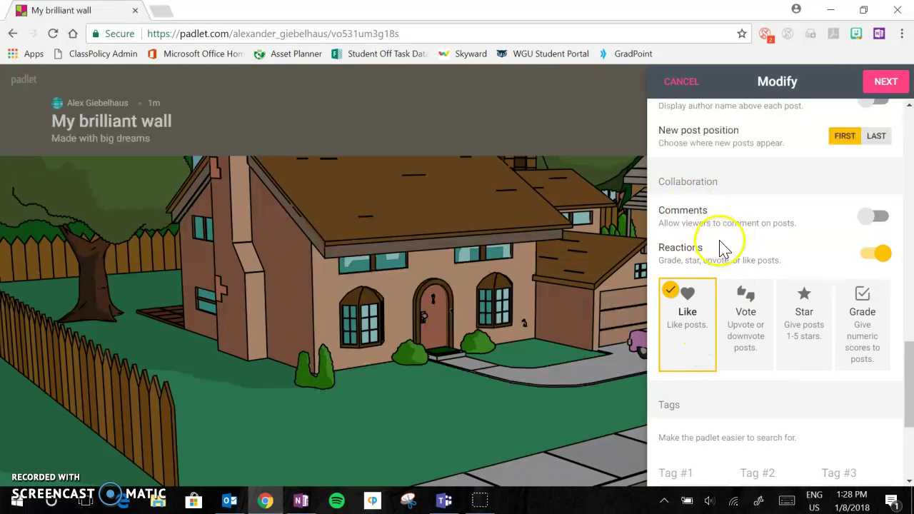
scroll(724, 275, down, 2)
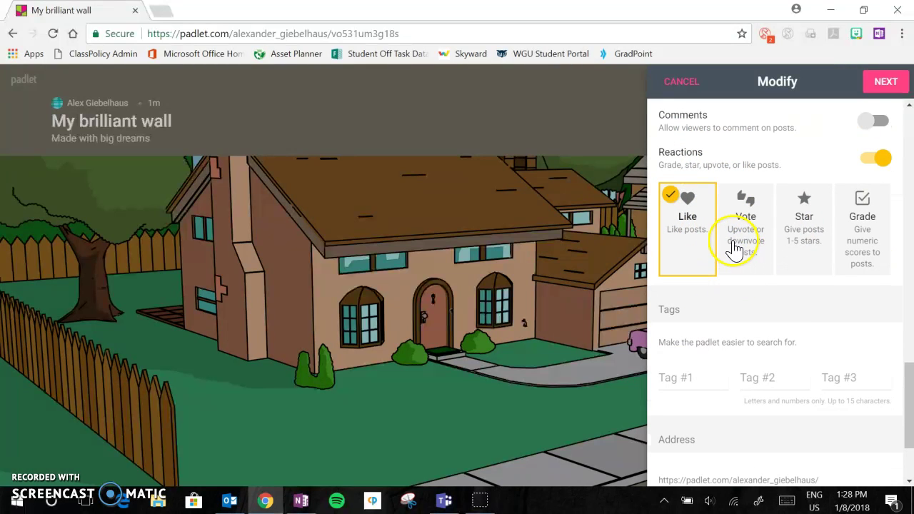
scroll(735, 247, down, 3)
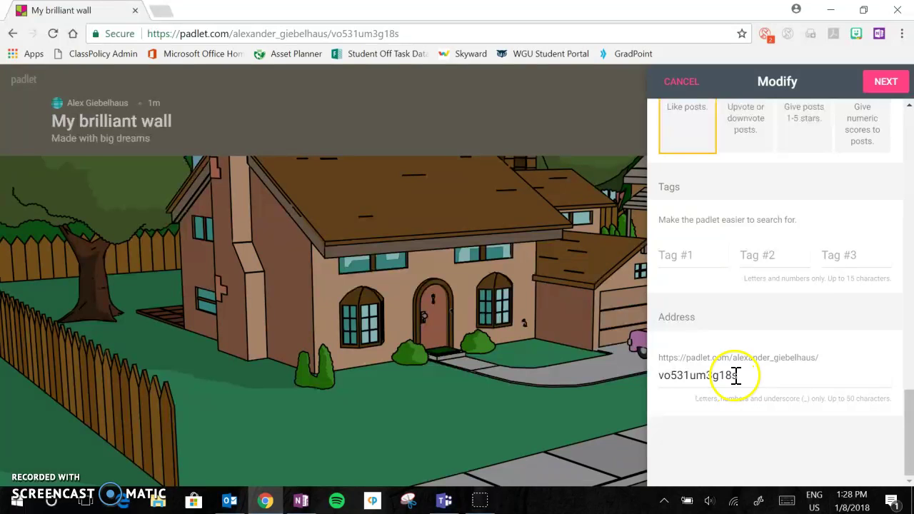
scroll(738, 359, up, 15)
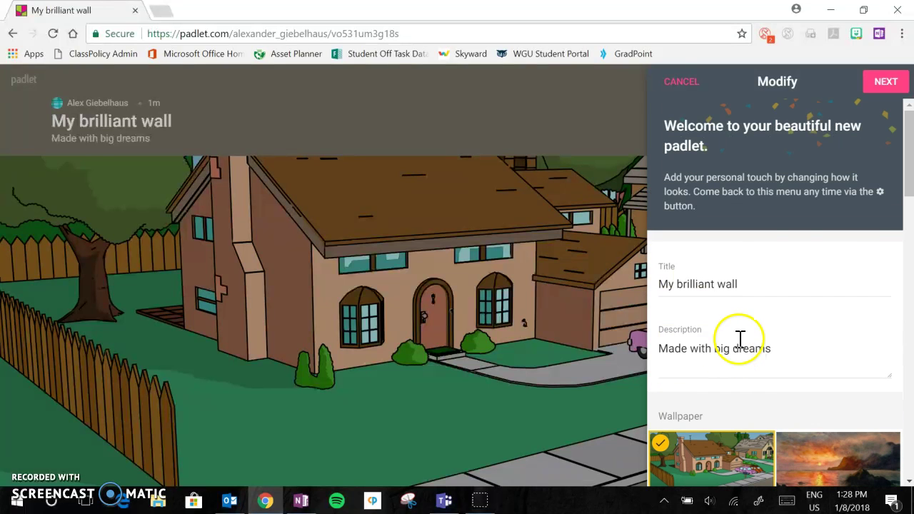
click(882, 82)
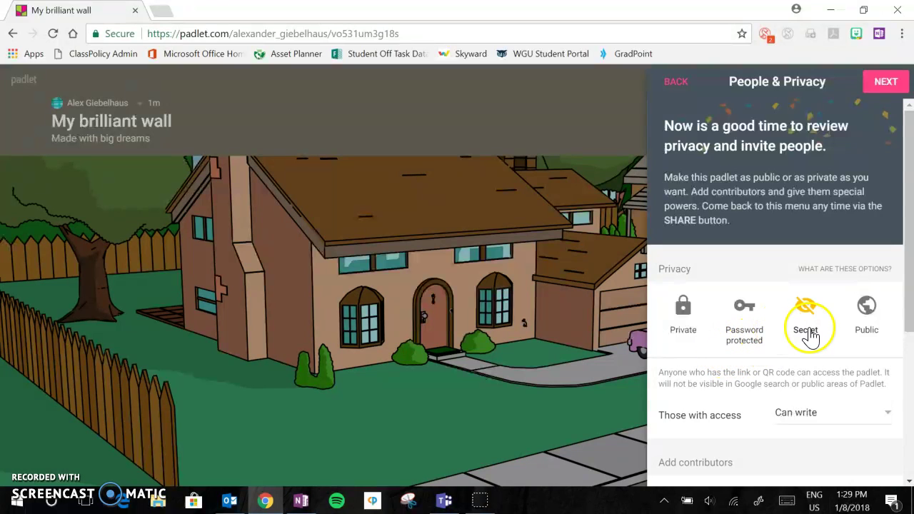
Examine the permission levels offered to those with access, leaving the choice at Can write
scroll(816, 338, down, 2)
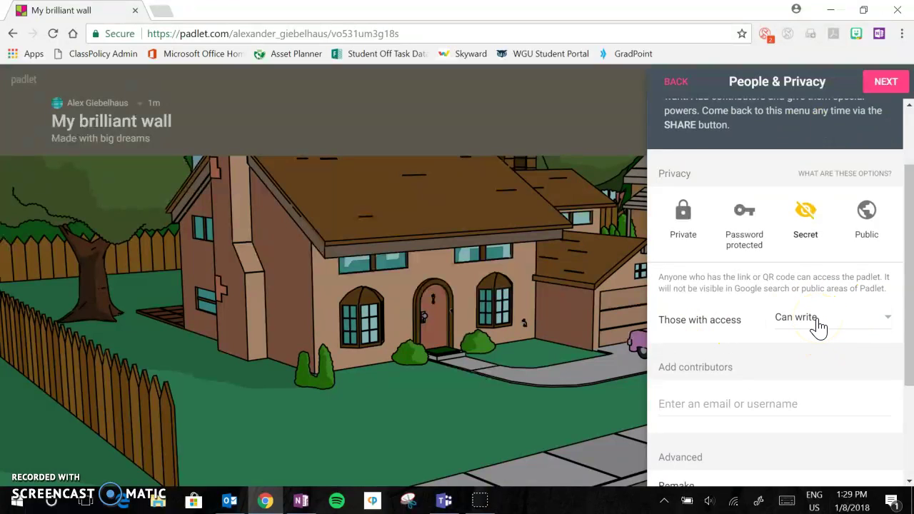
click(818, 323)
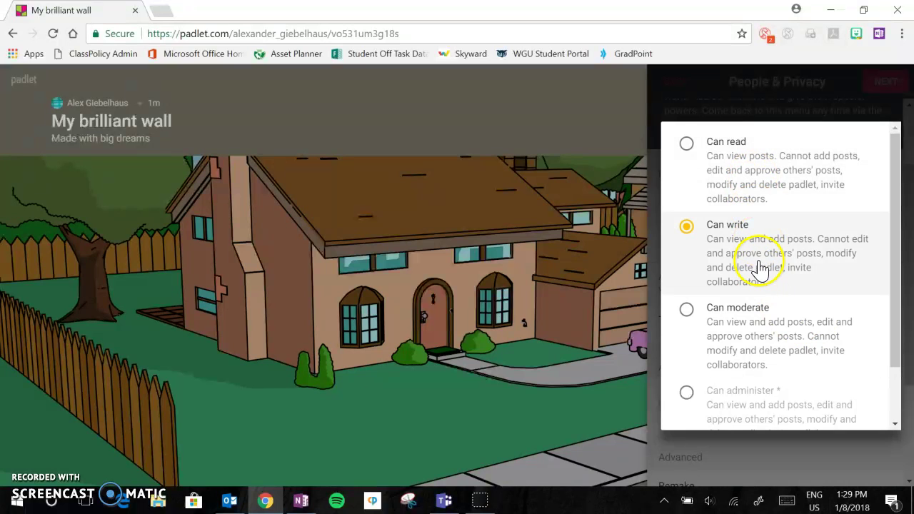
scroll(758, 339, down, 1)
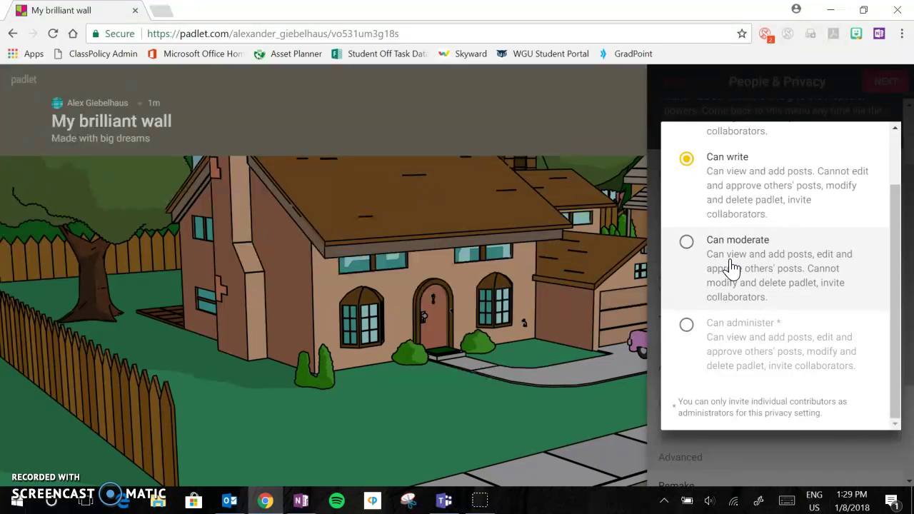
click(761, 300)
scroll(709, 286, up, 1)
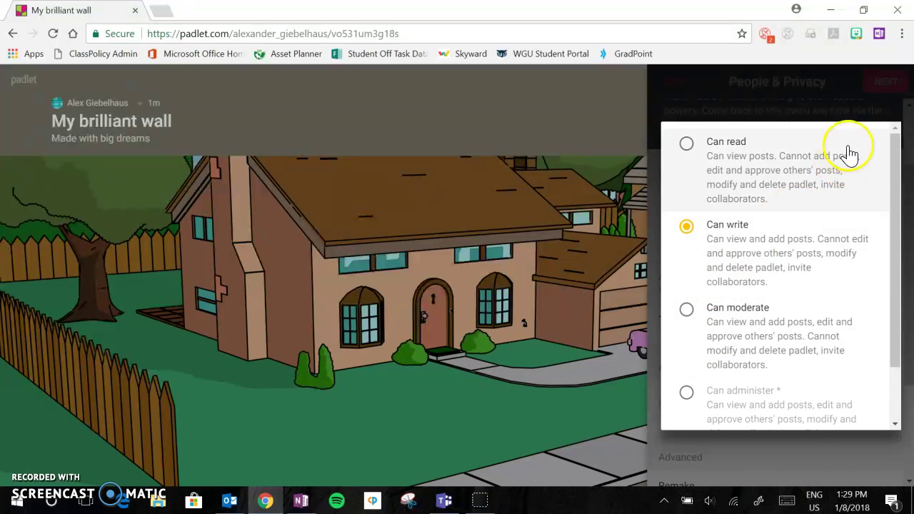
click(805, 442)
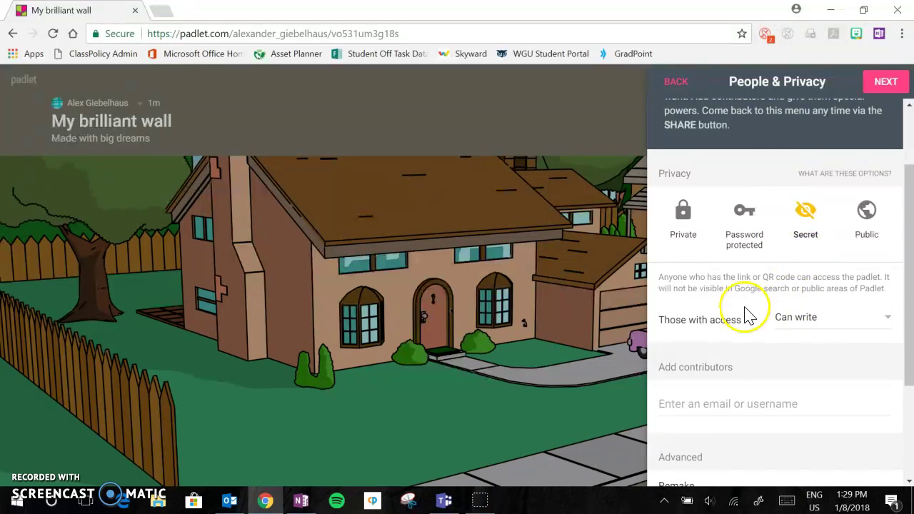
Review the contributor and advanced options, finish the padlet setup and start posting
scroll(743, 375, down, 1)
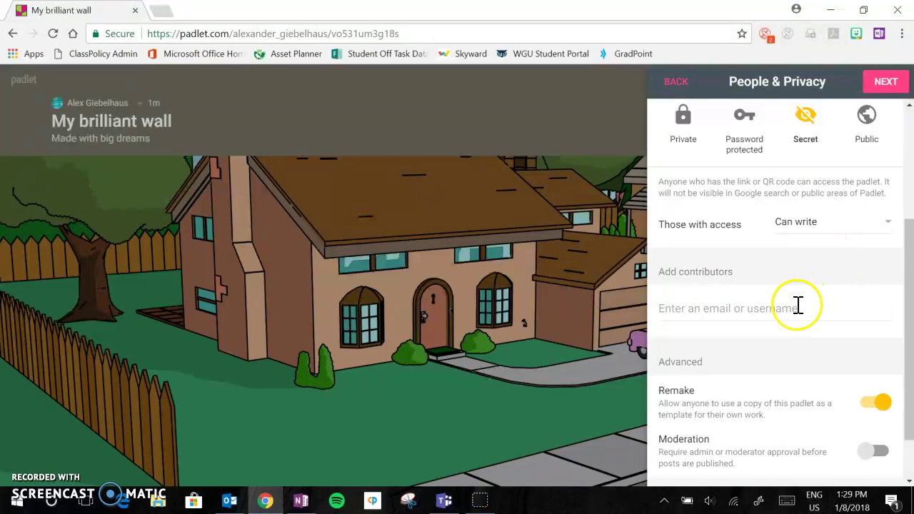
scroll(796, 309, down, 1)
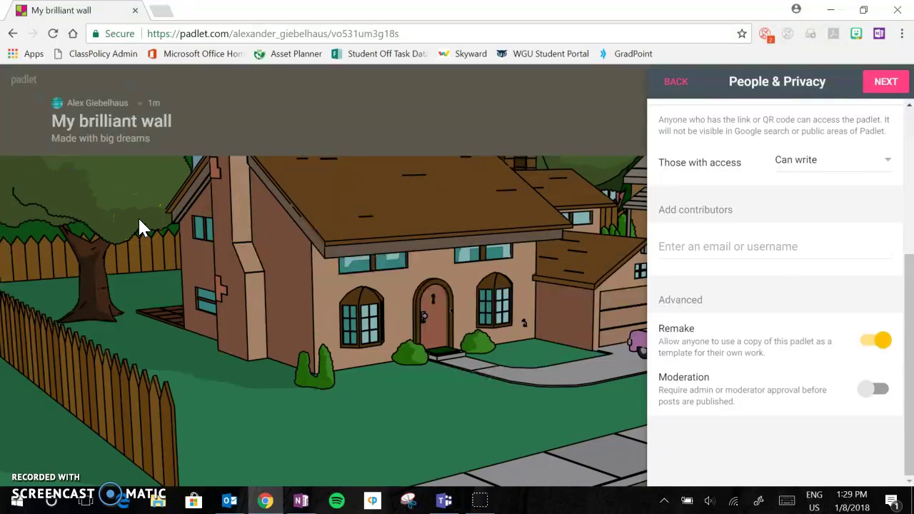
click(884, 81)
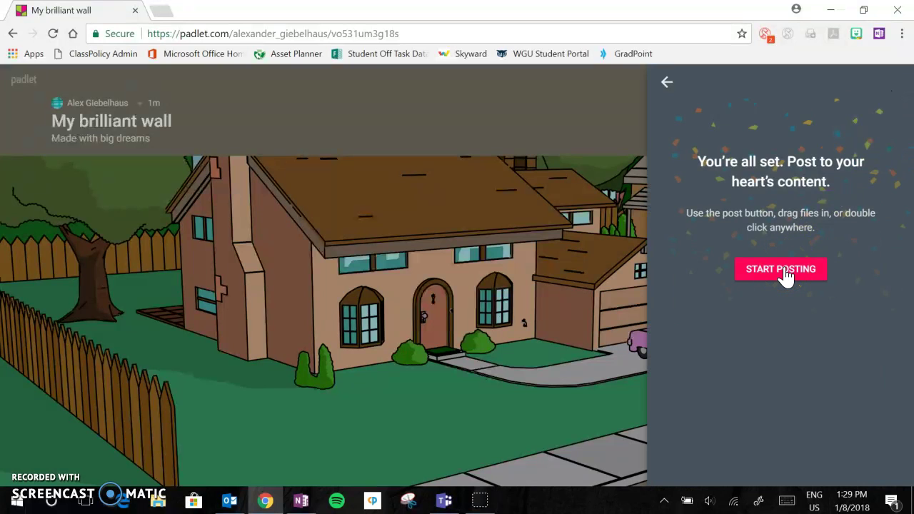
click(786, 275)
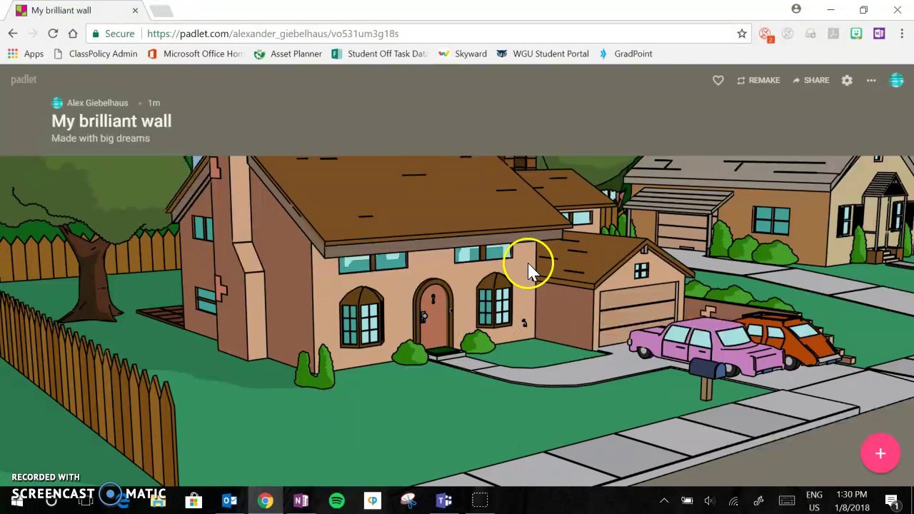
Add a post with the author's full name as title and body, review its attachment options, and publish it on the wall
click(880, 453)
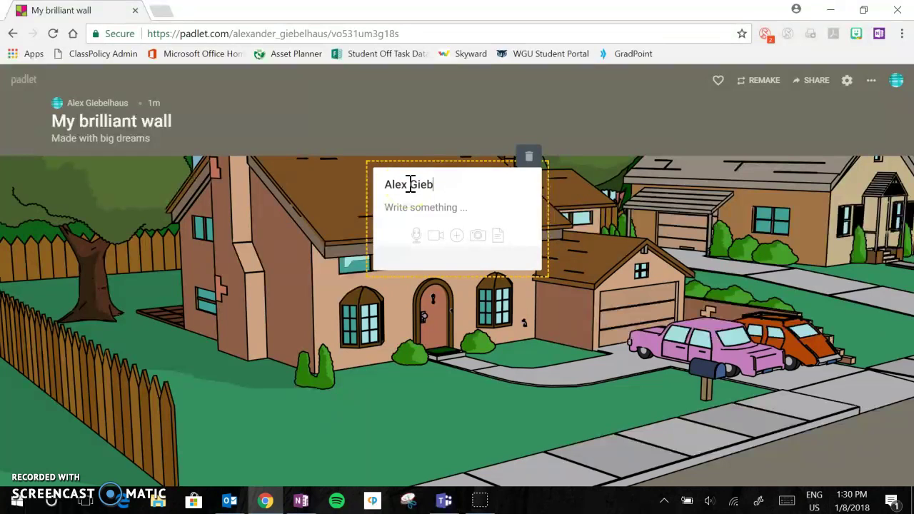
click(417, 208)
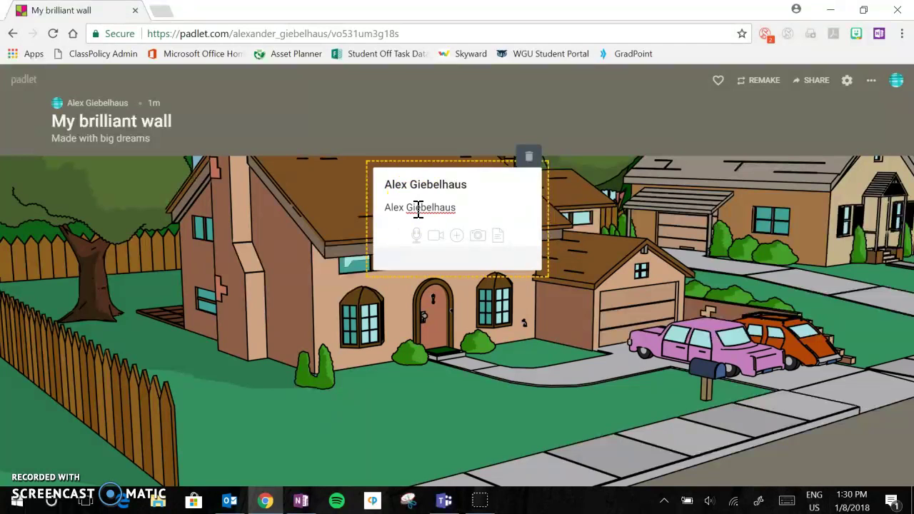
click(457, 240)
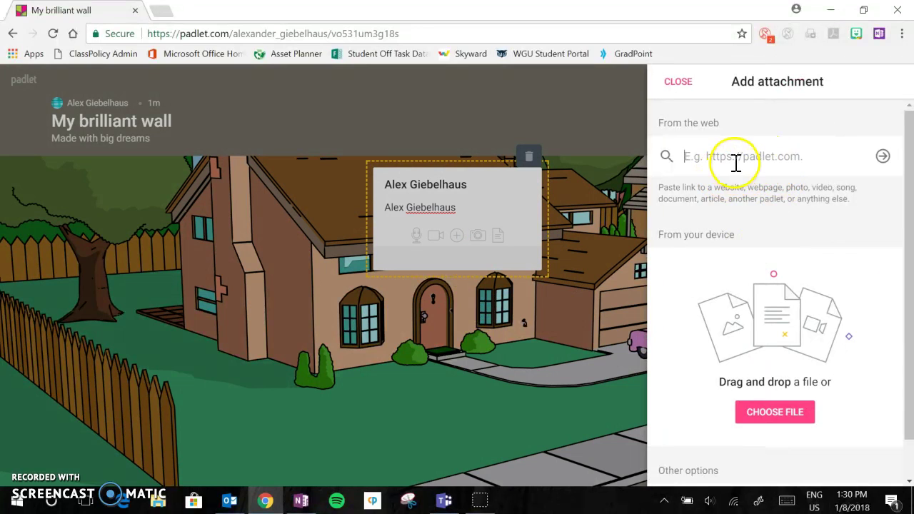
scroll(811, 335, down, 1)
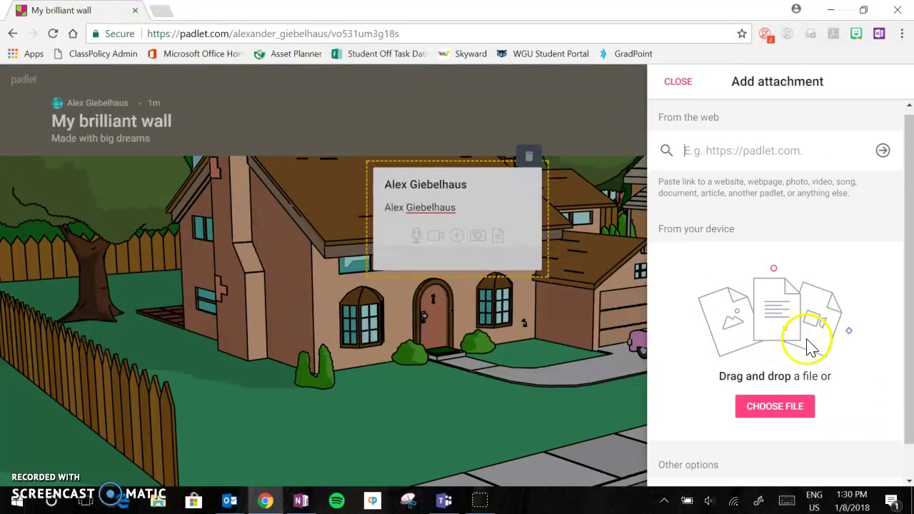
scroll(808, 337, up, 1)
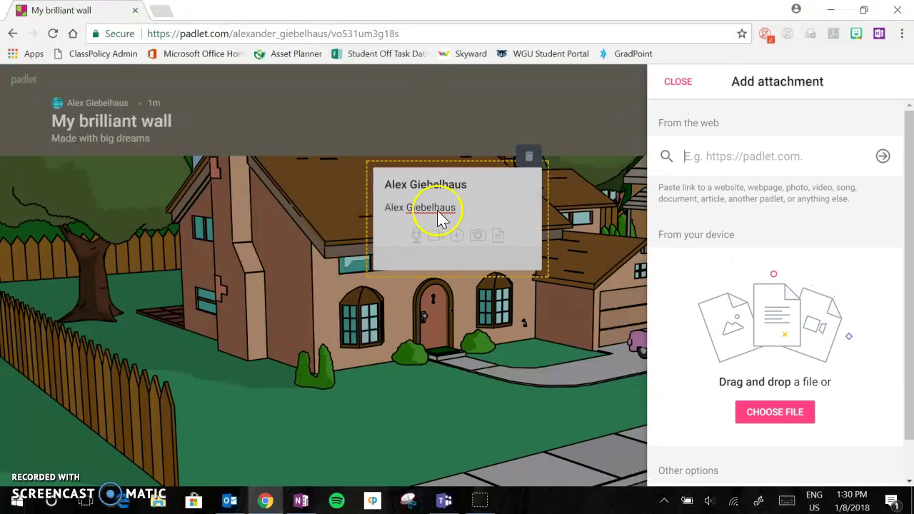
click(476, 204)
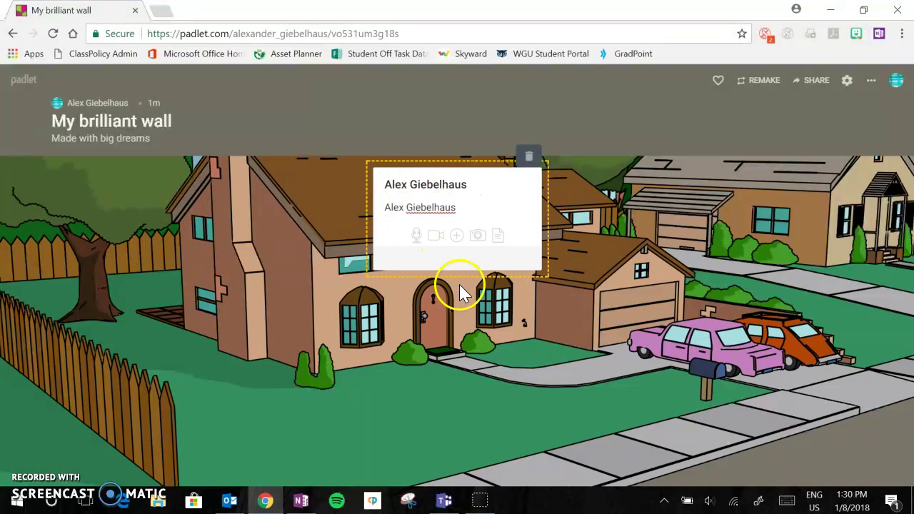
click(574, 219)
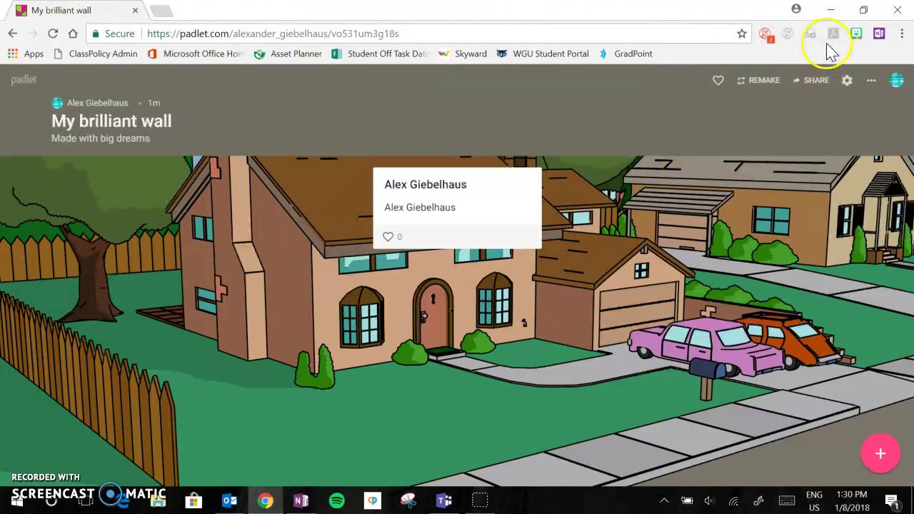
Examine the padlet's privacy, sharing, embedding and export options, and return to the wall
click(826, 83)
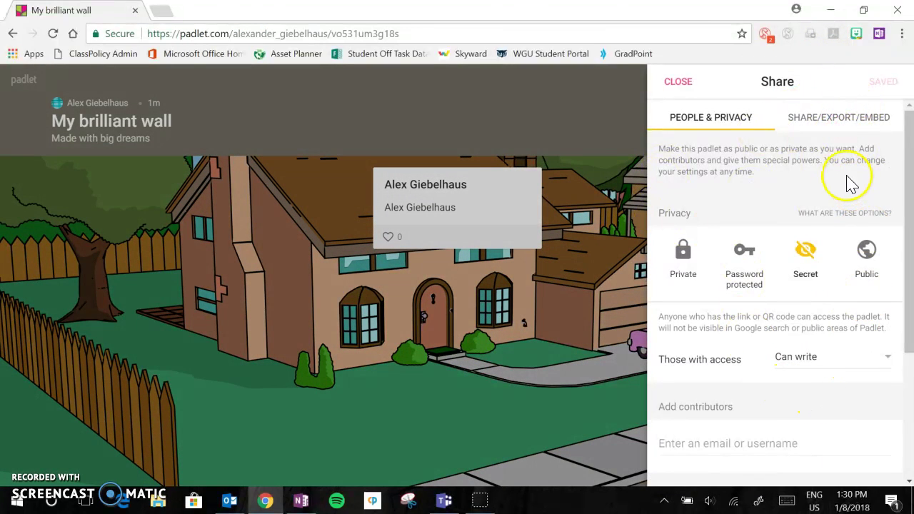
click(854, 119)
scroll(742, 214, down, 2)
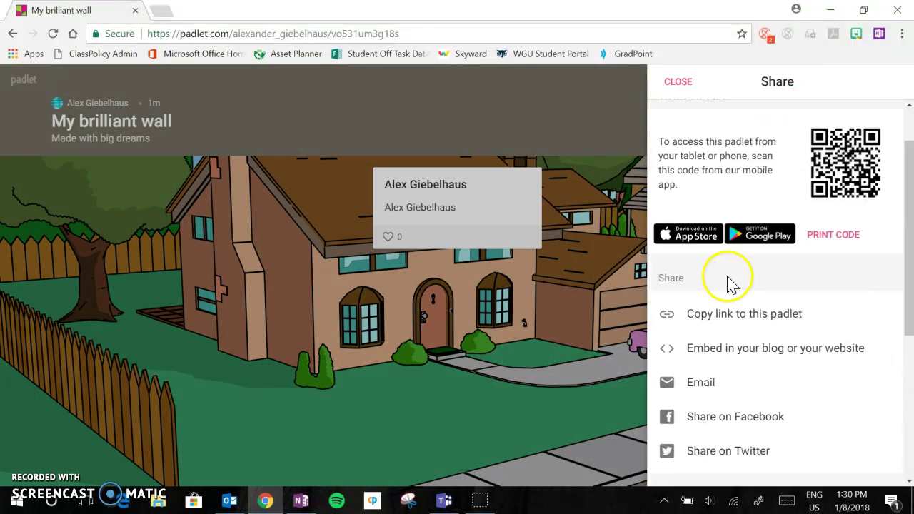
scroll(749, 286, up, 1)
scroll(778, 286, down, 3)
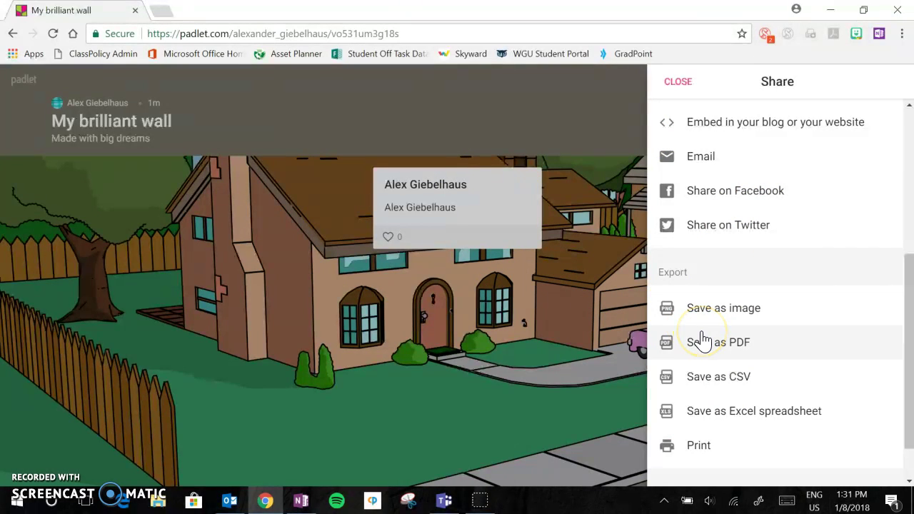
click(682, 84)
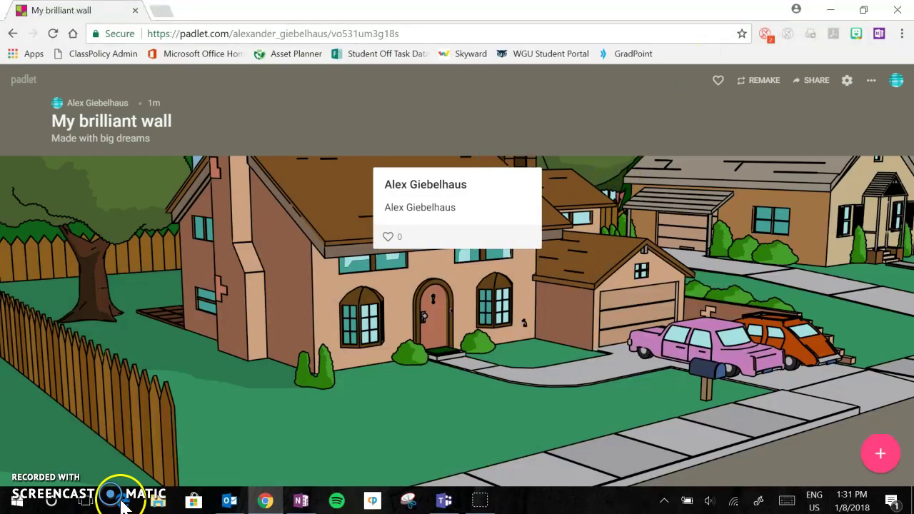
Open the padlet's settings for a brief look and return to the wall
click(846, 81)
click(679, 86)
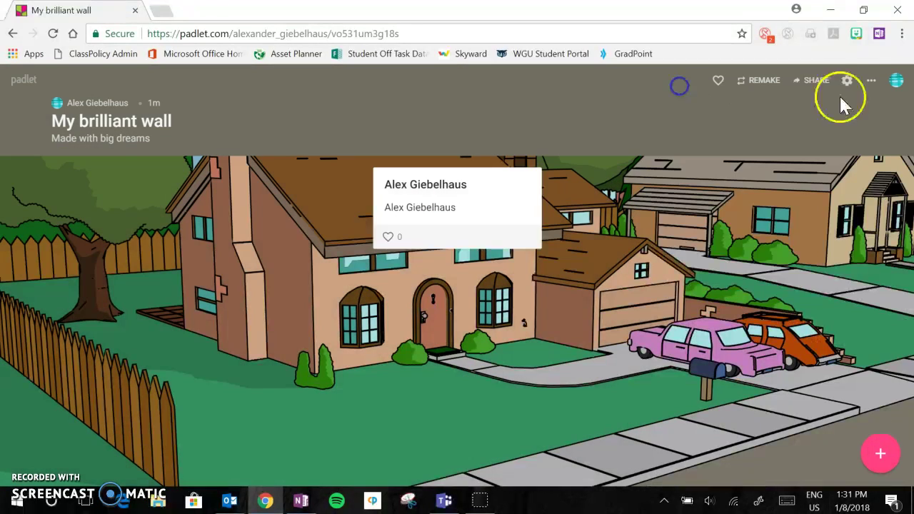